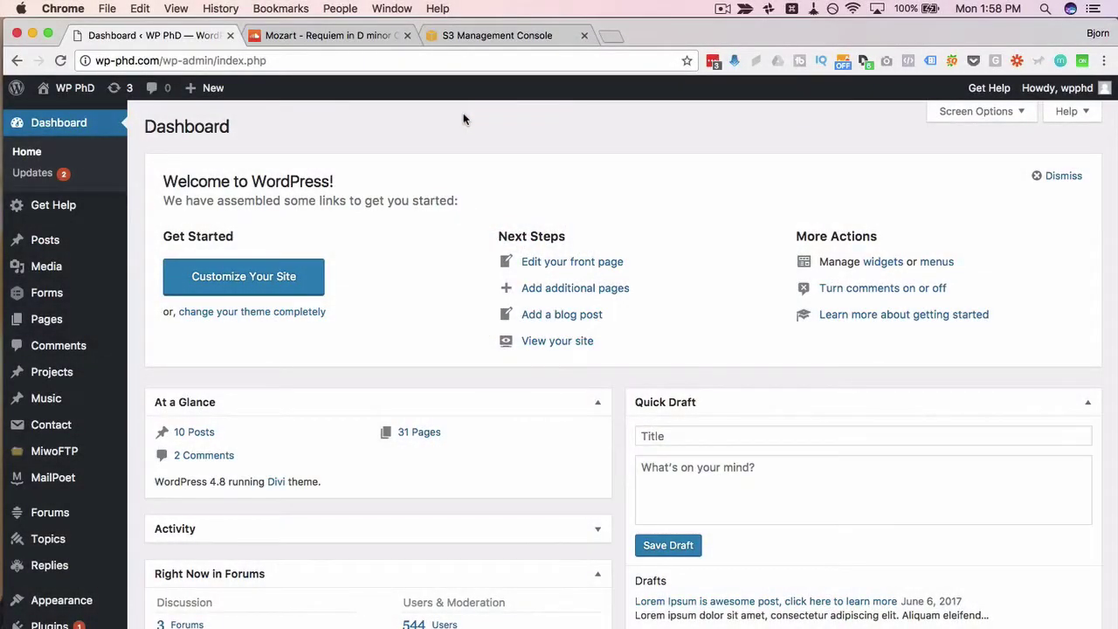
Step: Open the Widgets page under Appearance and add an Audio widget above Recent Posts in the Sidebar area
scroll(88, 375, "down", 4)
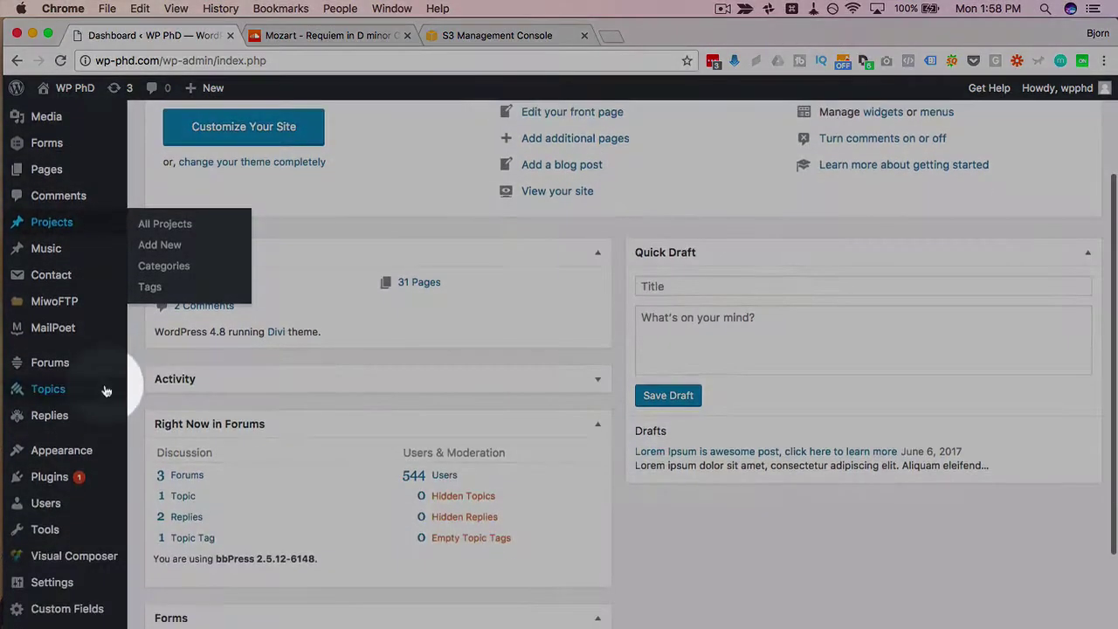
mouse_move(105, 450)
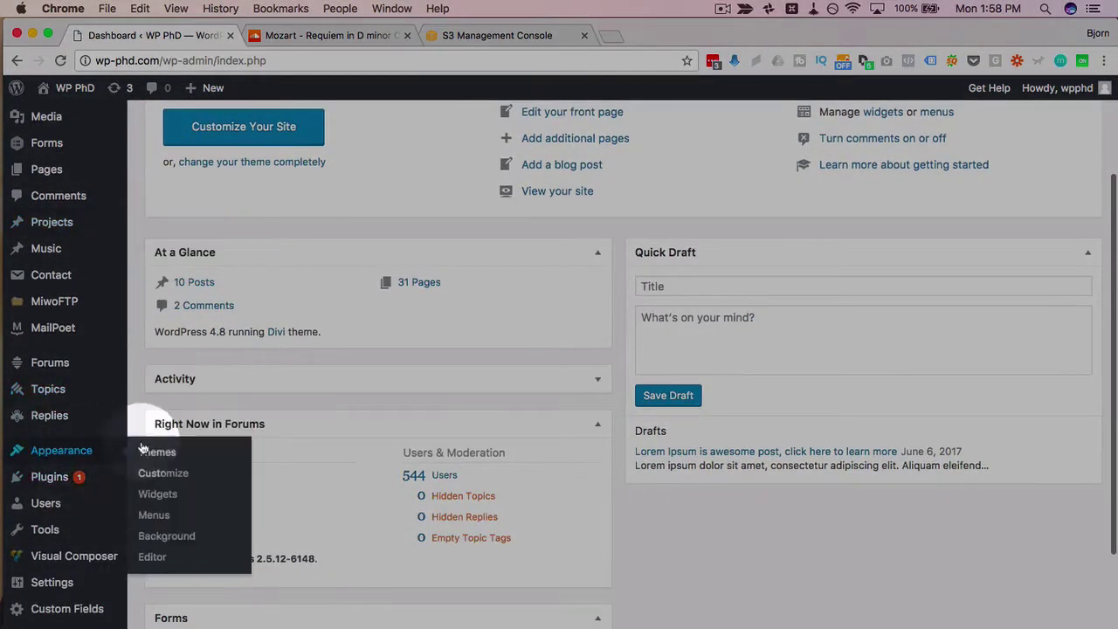
left_click(159, 494)
scroll(136, 410, "down", 2)
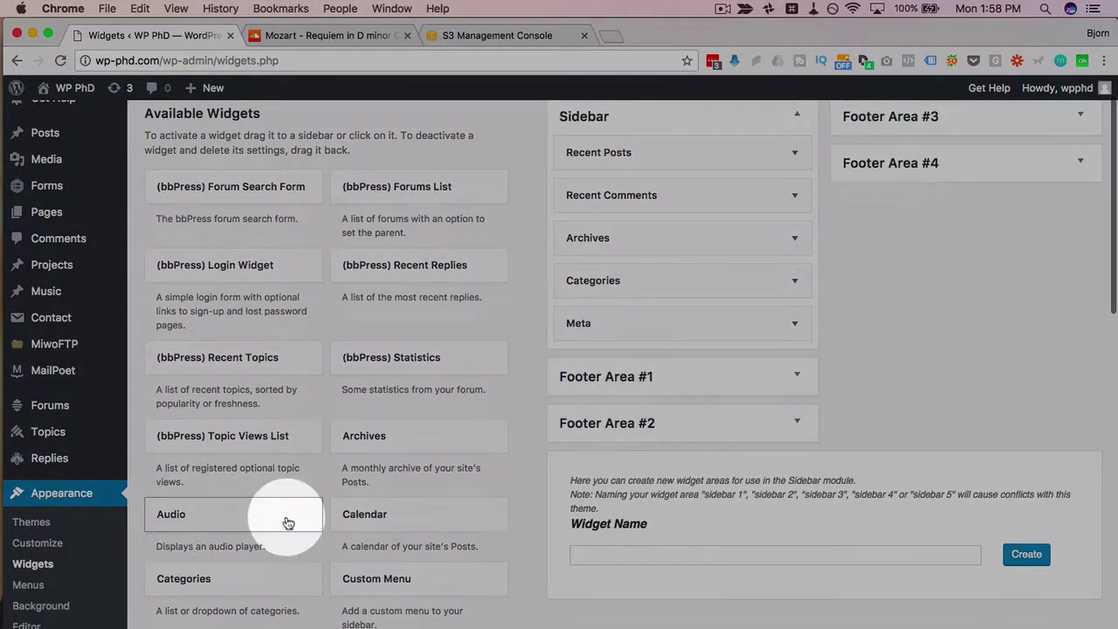
scroll(285, 521, "down", 2)
left_click_drag(259, 499, 634, 187)
scroll(309, 287, "up", 3)
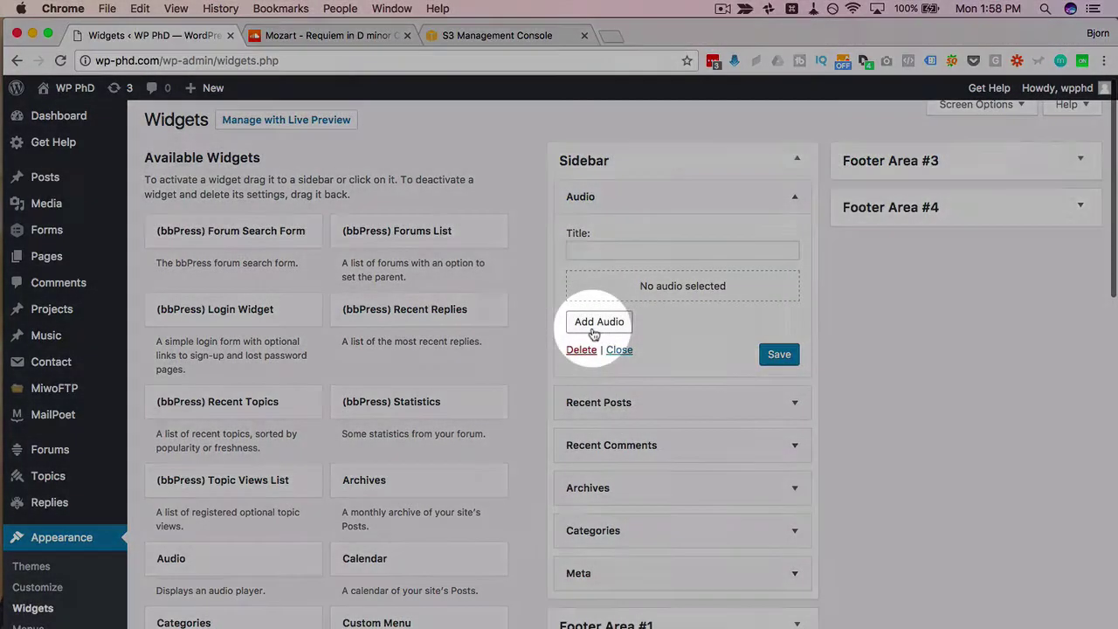
Step: Start adding audio to the widget from a URL, and copy the link of short-audio.m4a from the S3 Management Console
left_click(597, 325)
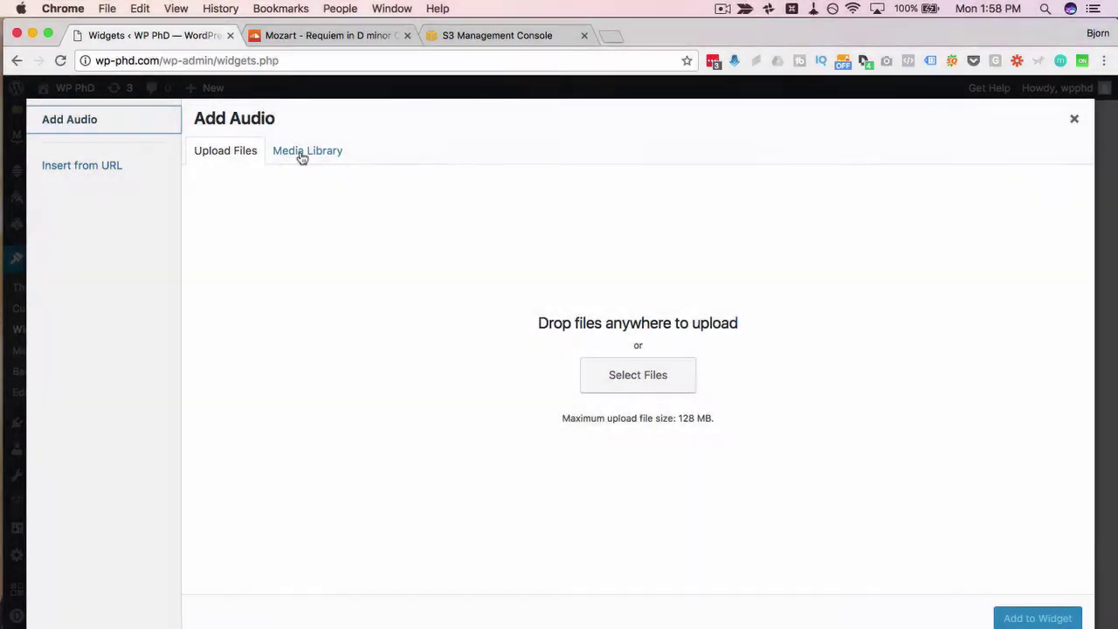
left_click(98, 169)
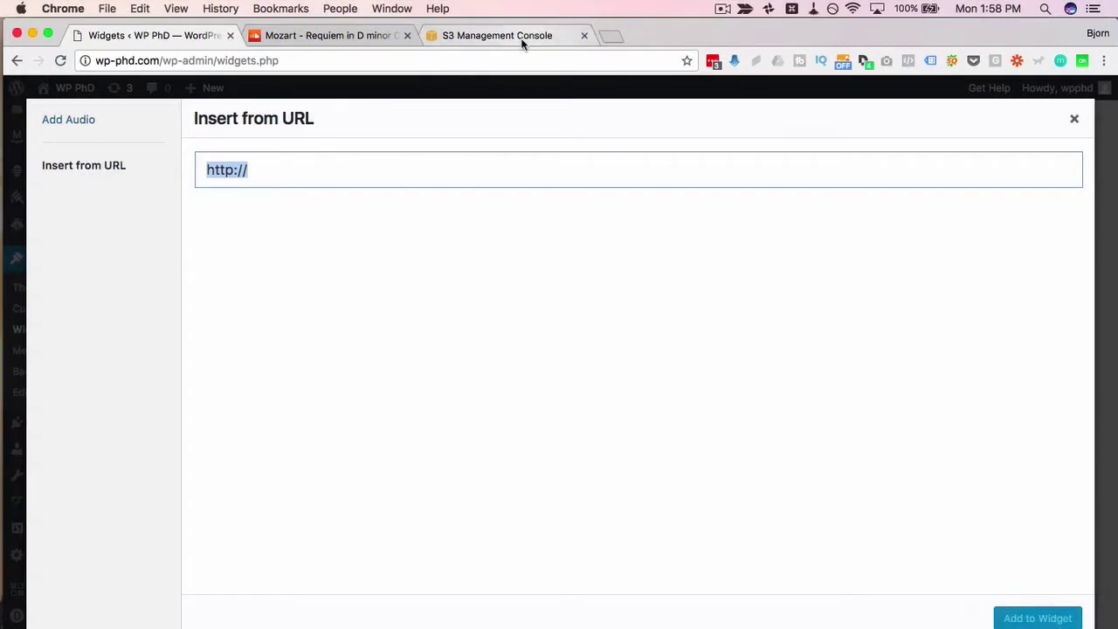
left_click(522, 37)
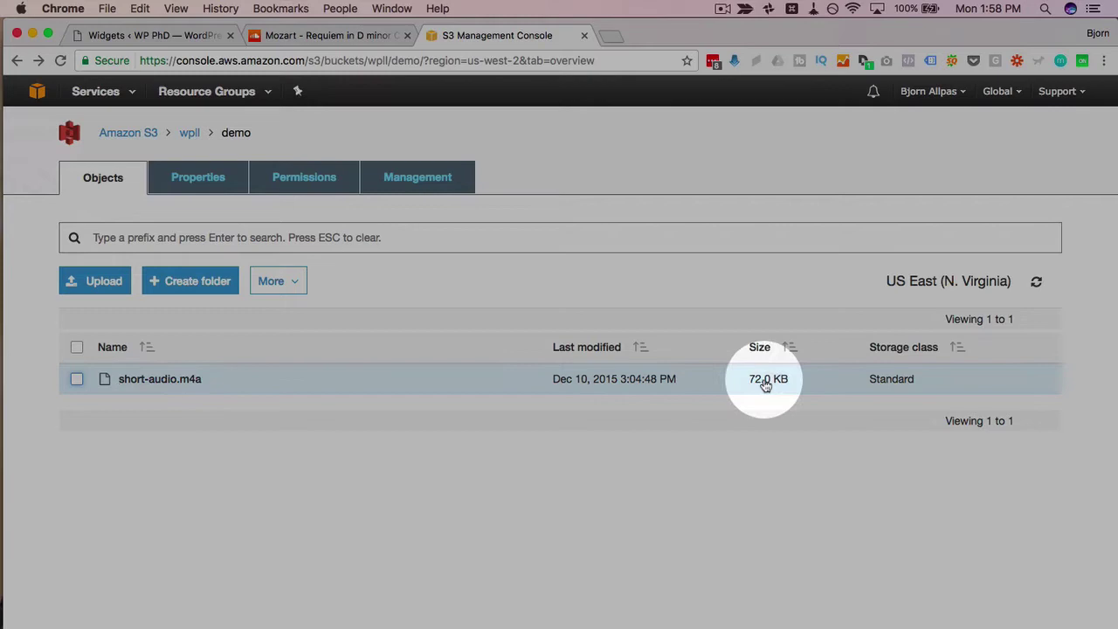
left_click(78, 382)
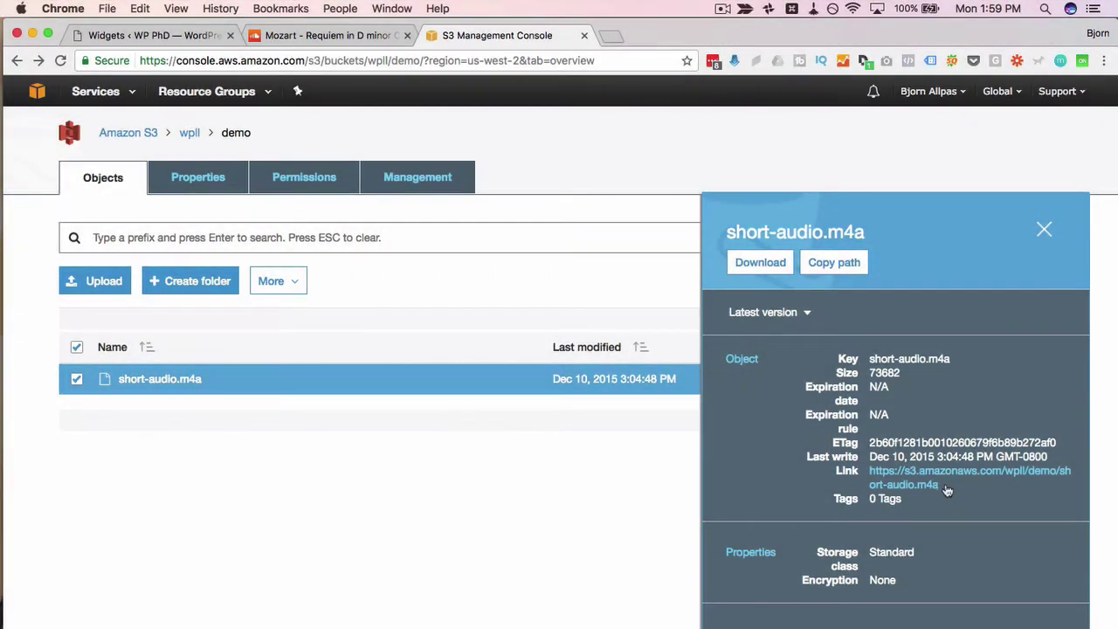
left_click_drag(946, 490, 871, 473)
right_click(880, 476)
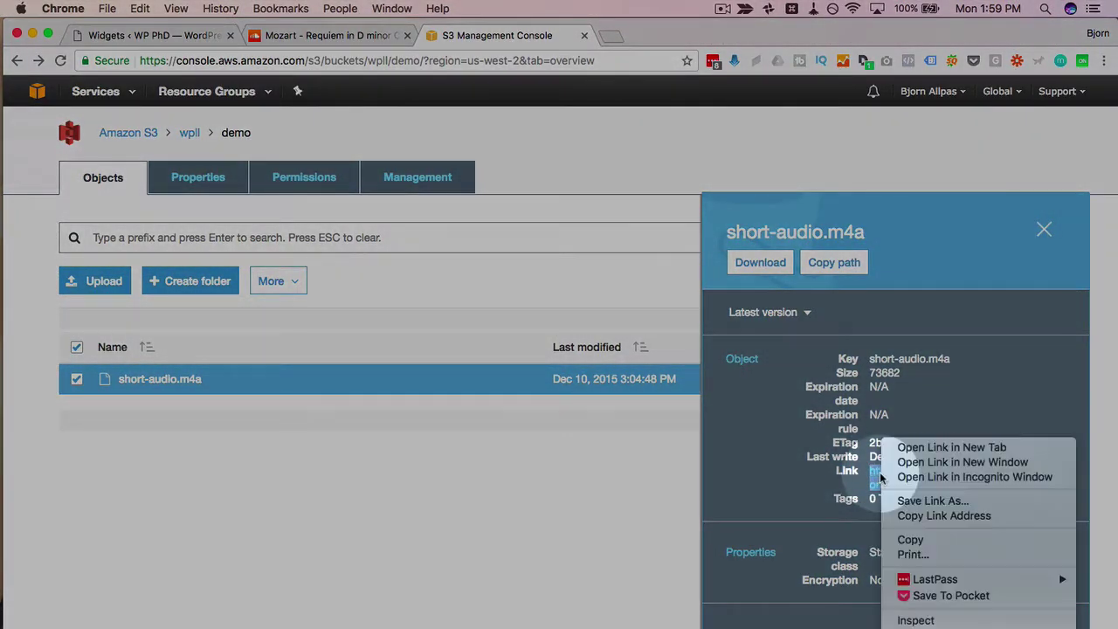
left_click(977, 538)
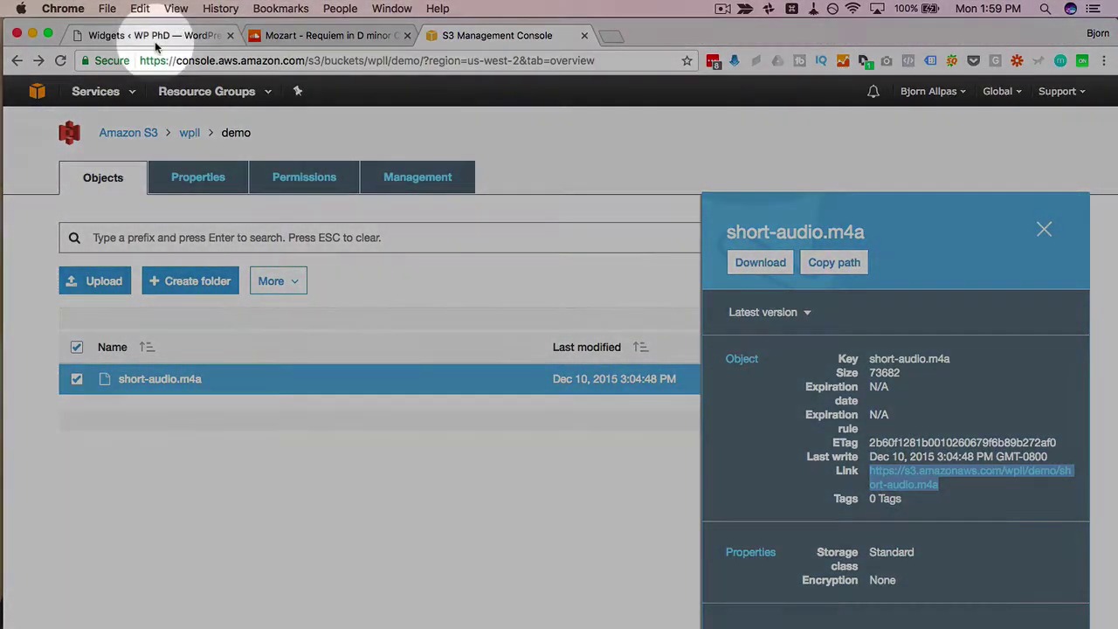
left_click(158, 35)
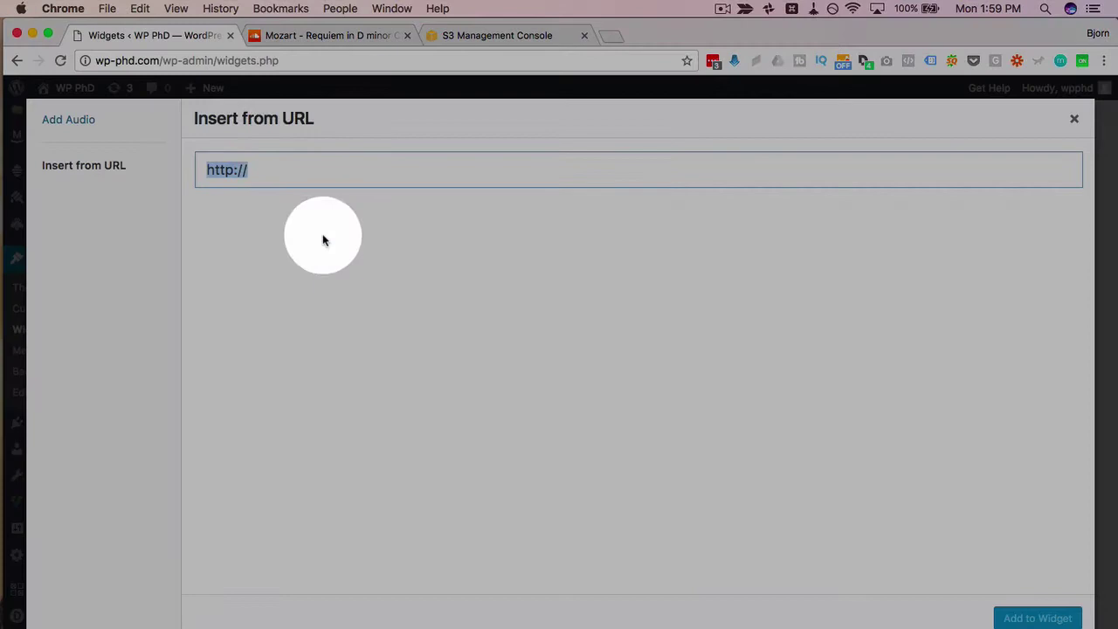
right_click(266, 171)
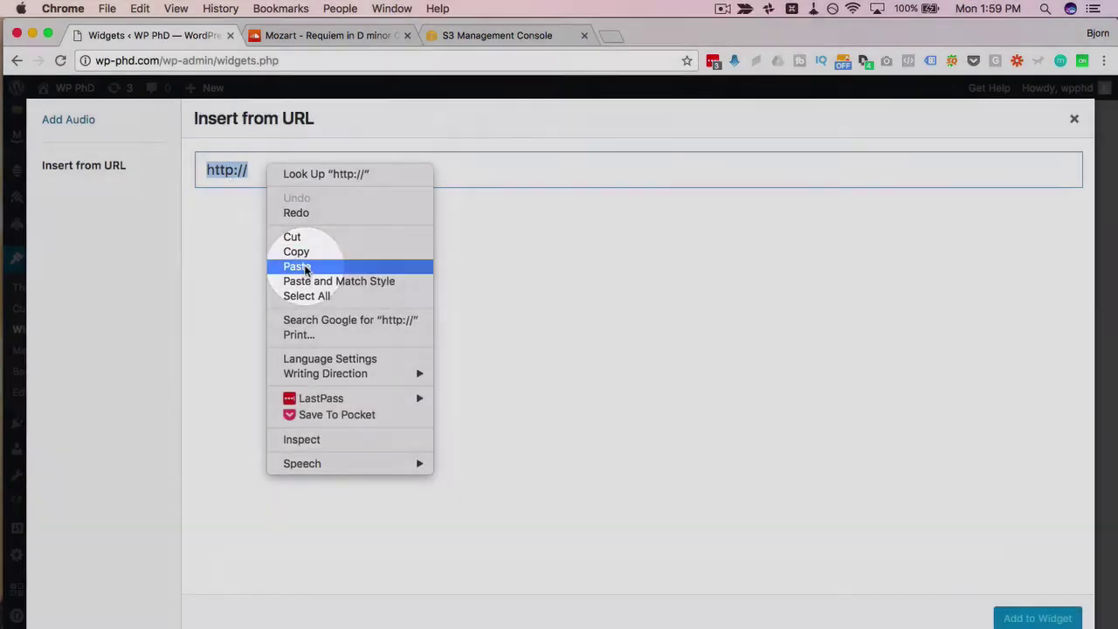
left_click(293, 265)
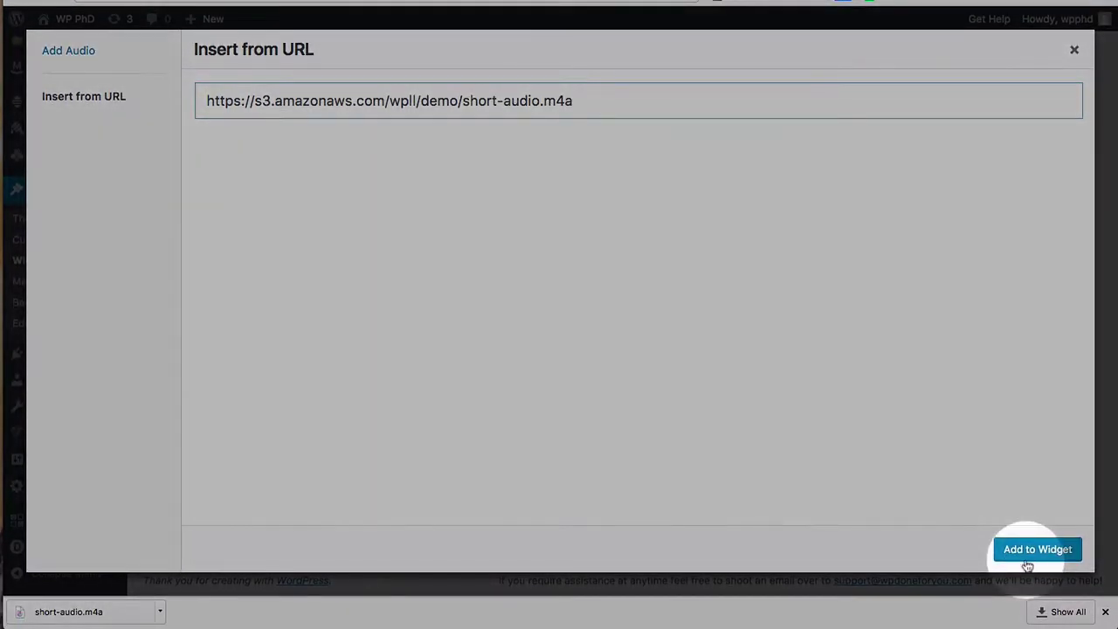
left_click(1032, 600)
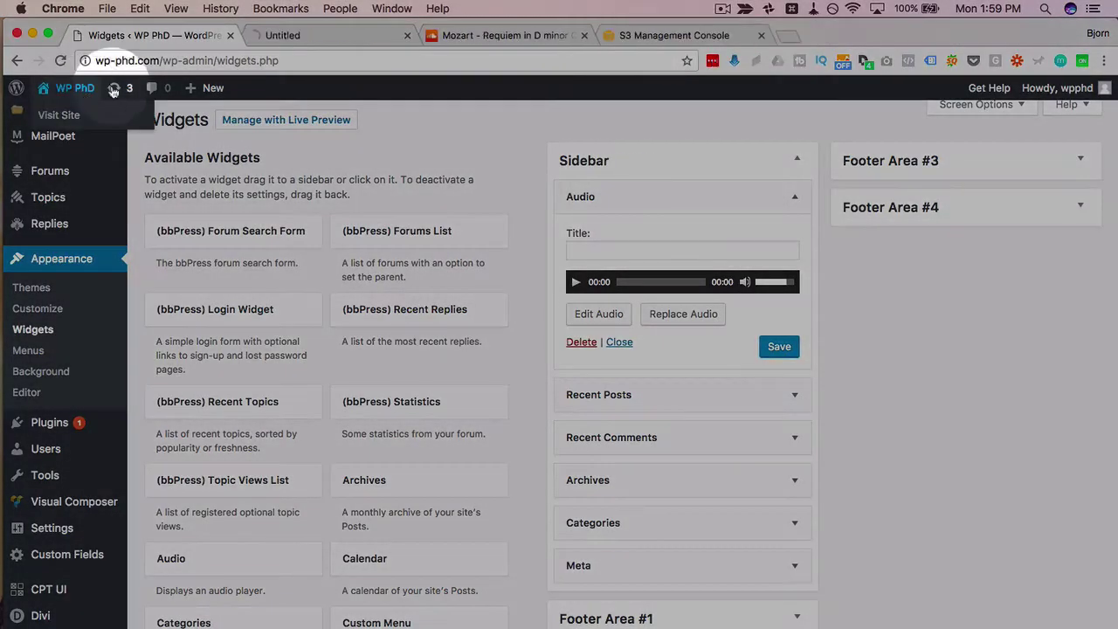
left_click(301, 39)
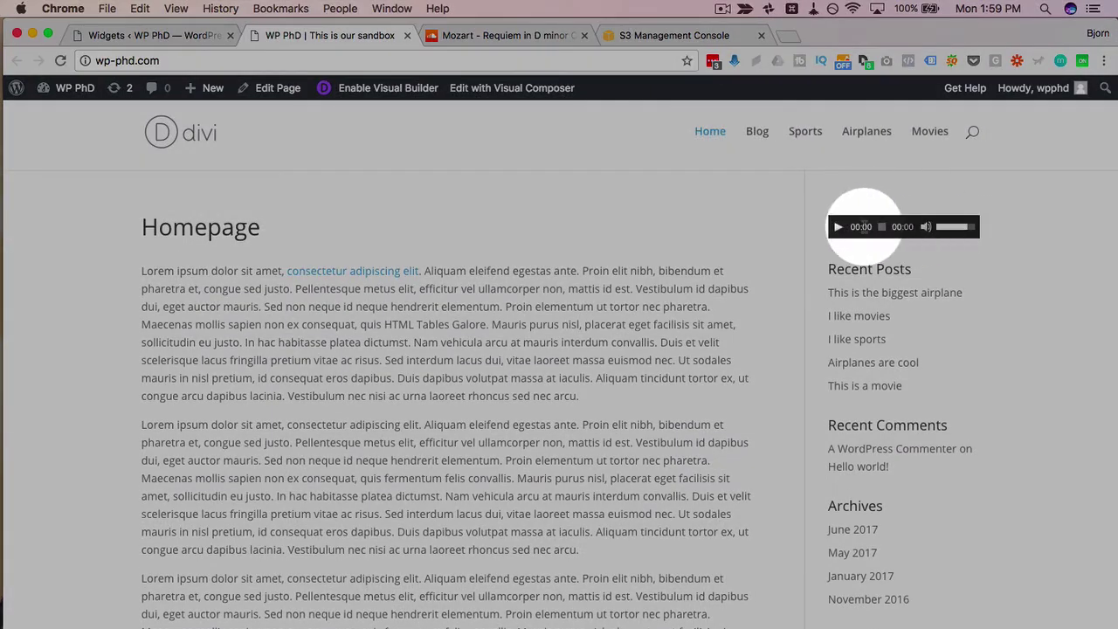
left_click(838, 227)
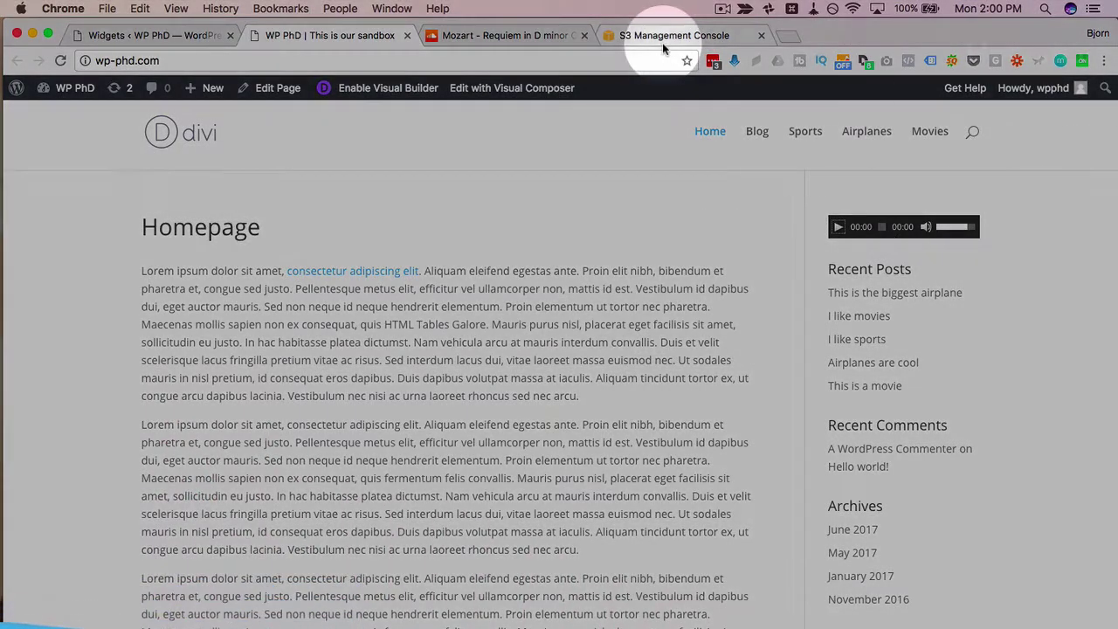
Step: In the S3 Management Console, grant Everyone read access to both objects and permissions under the public permissions, and save
left_click(661, 43)
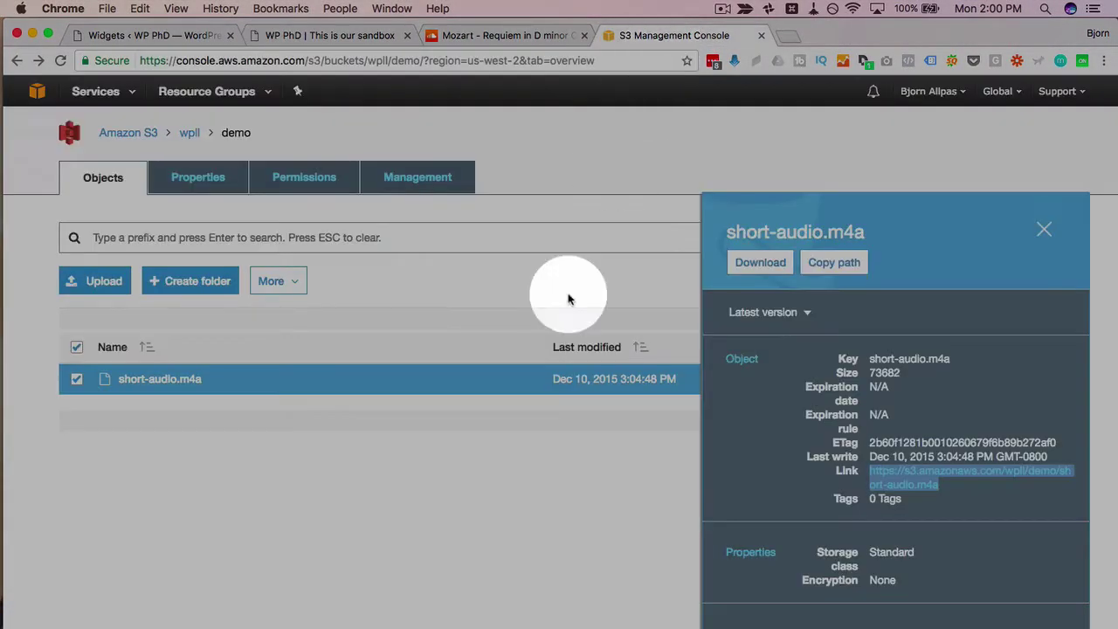
left_click(76, 381)
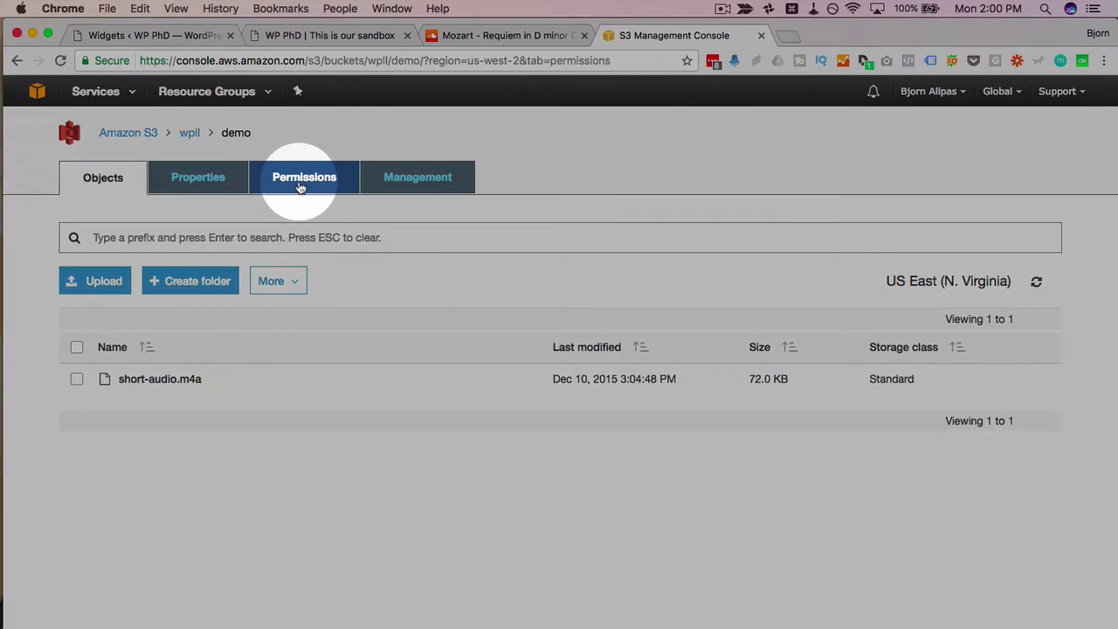
left_click(300, 179)
scroll(52, 319, "down", 3)
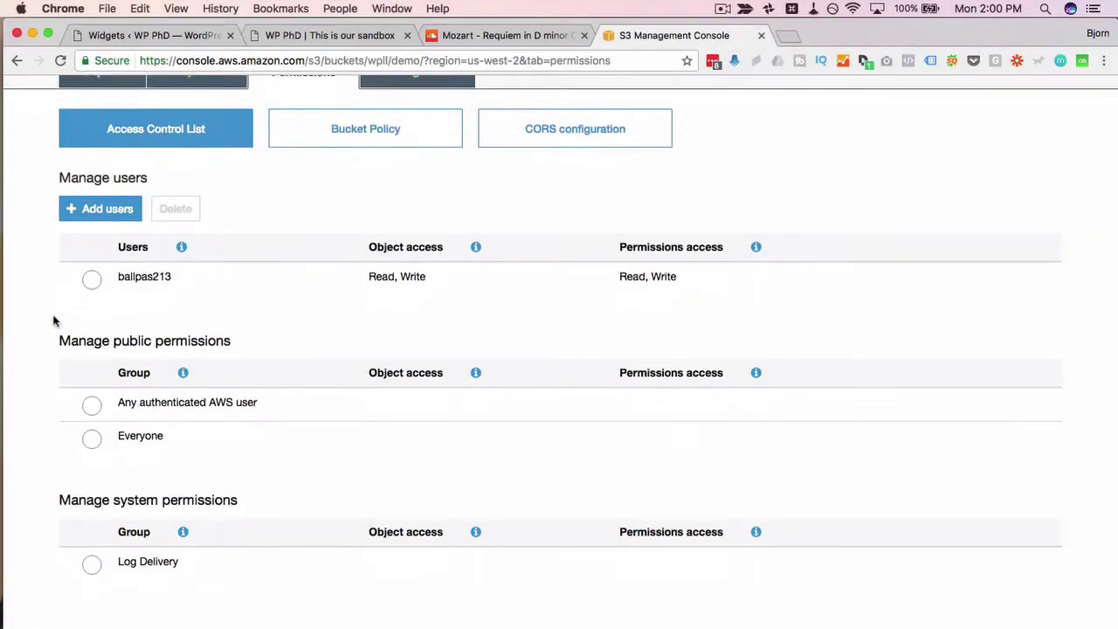
left_click_drag(61, 321, 242, 319)
scroll(242, 319, "down", 3)
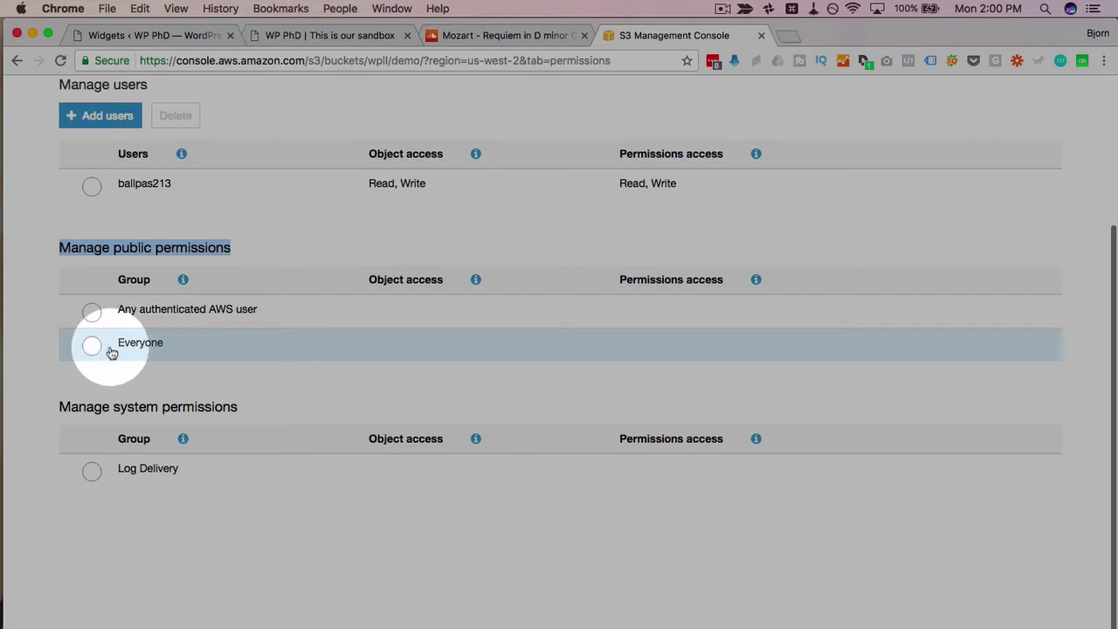
scroll(109, 358, "up", 1)
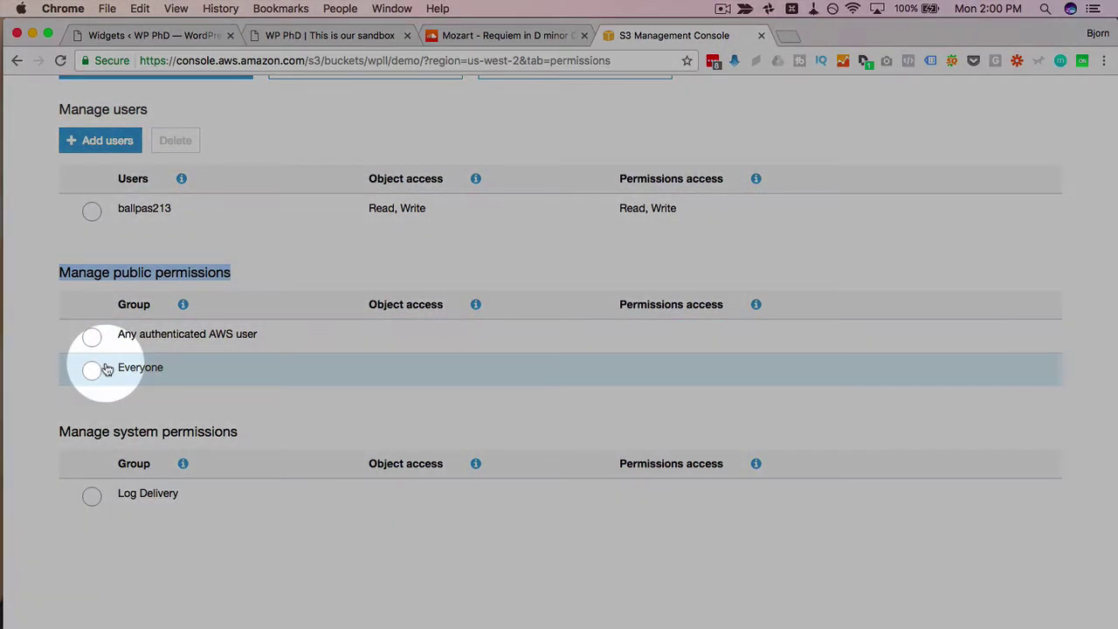
scroll(98, 358, "down", 1)
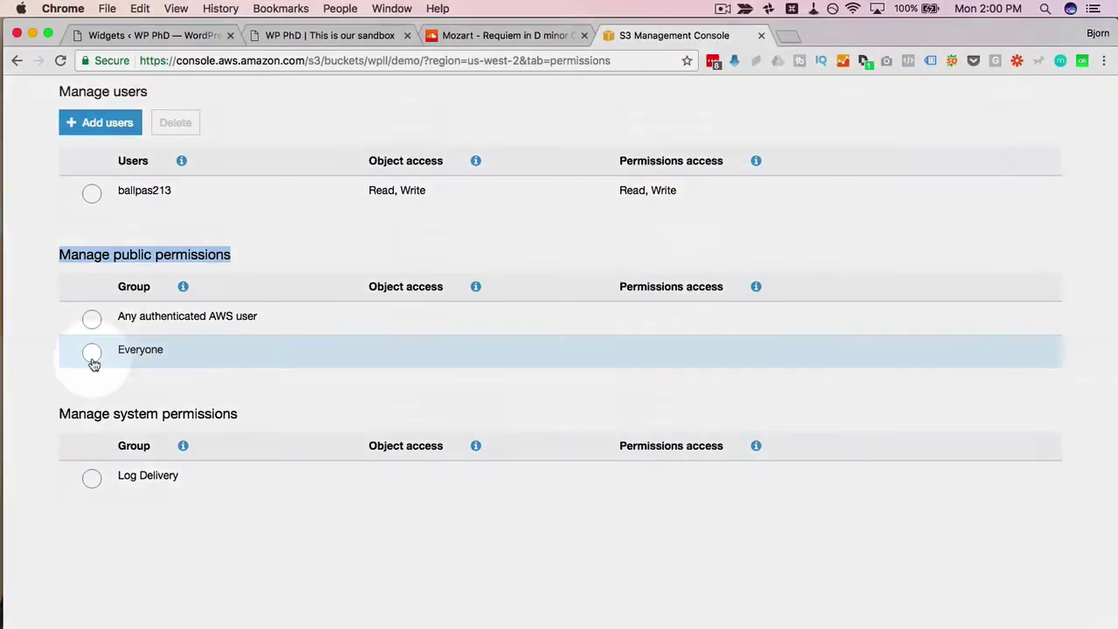
left_click(93, 358)
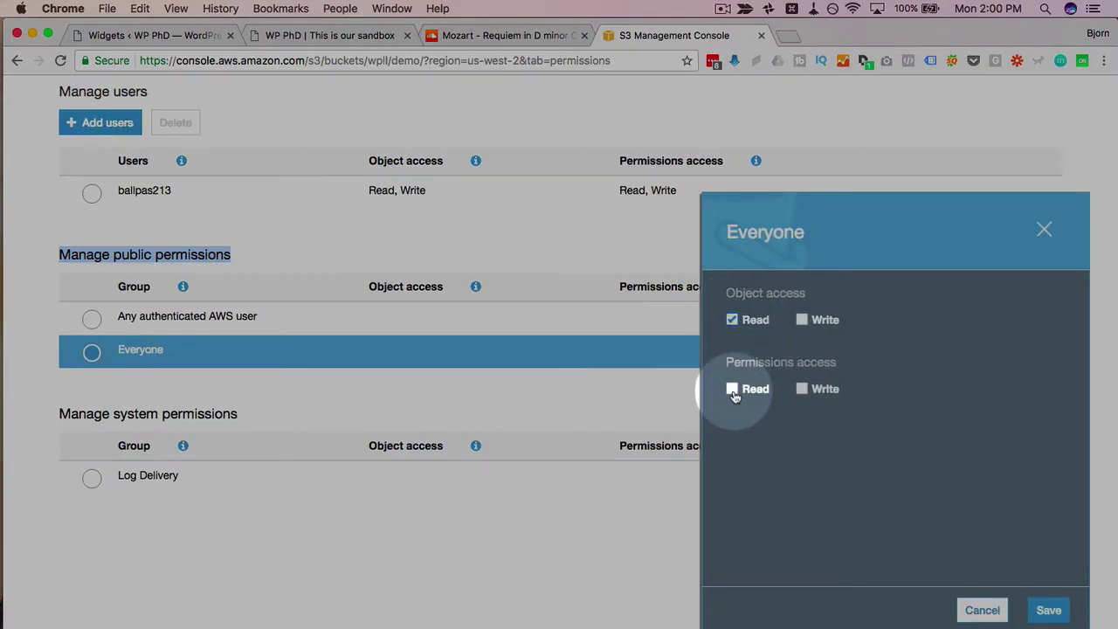
left_click(1048, 610)
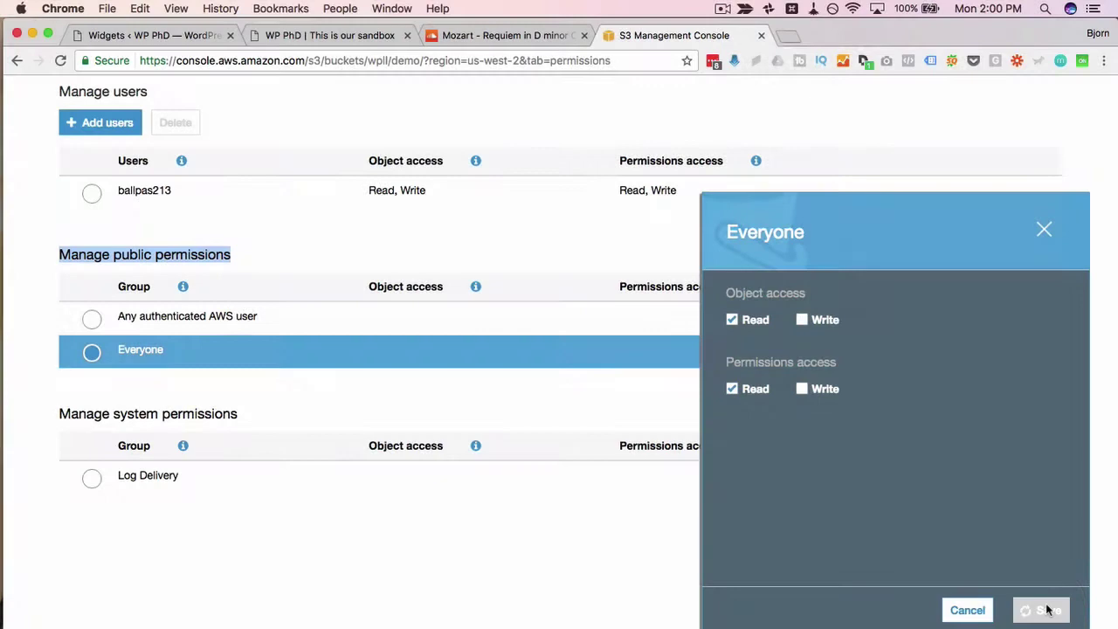
left_click(157, 353)
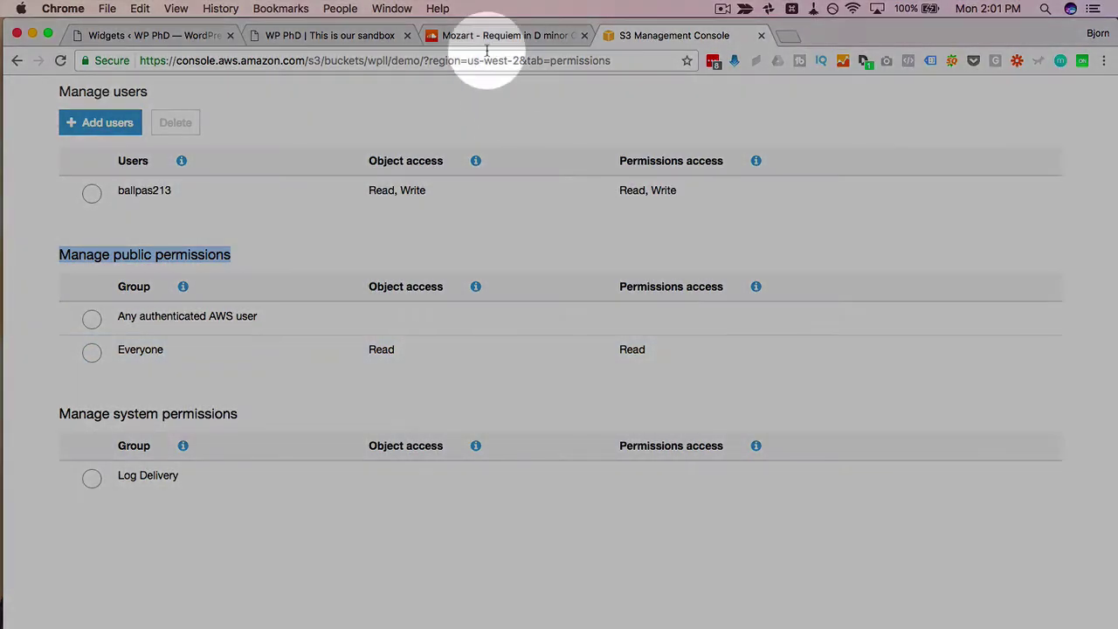
Step: Switch to SoundCloud and copy the iframe embed code of the track "Mozart - Requiem in D minor Complete Full"
left_click(479, 36)
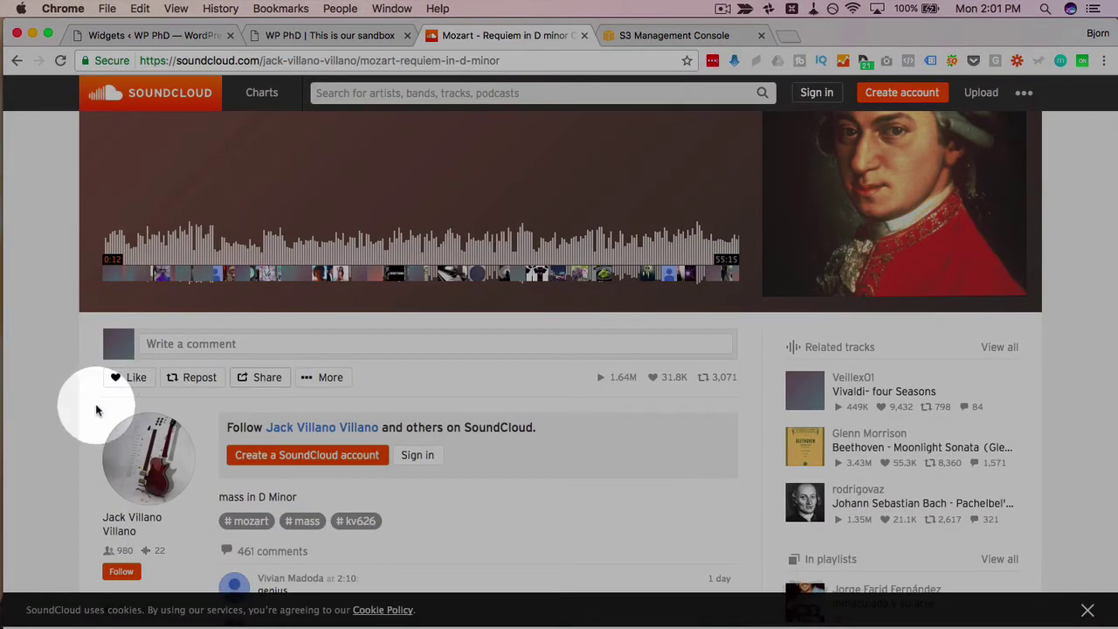
scroll(61, 420, "up", 2)
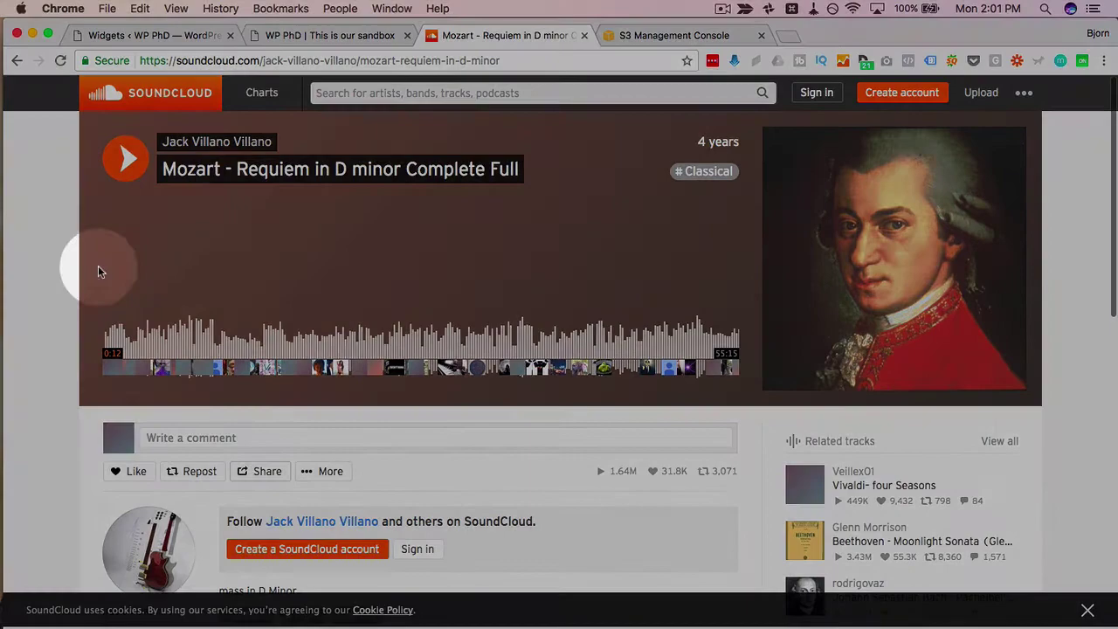
scroll(56, 334, "down", 4)
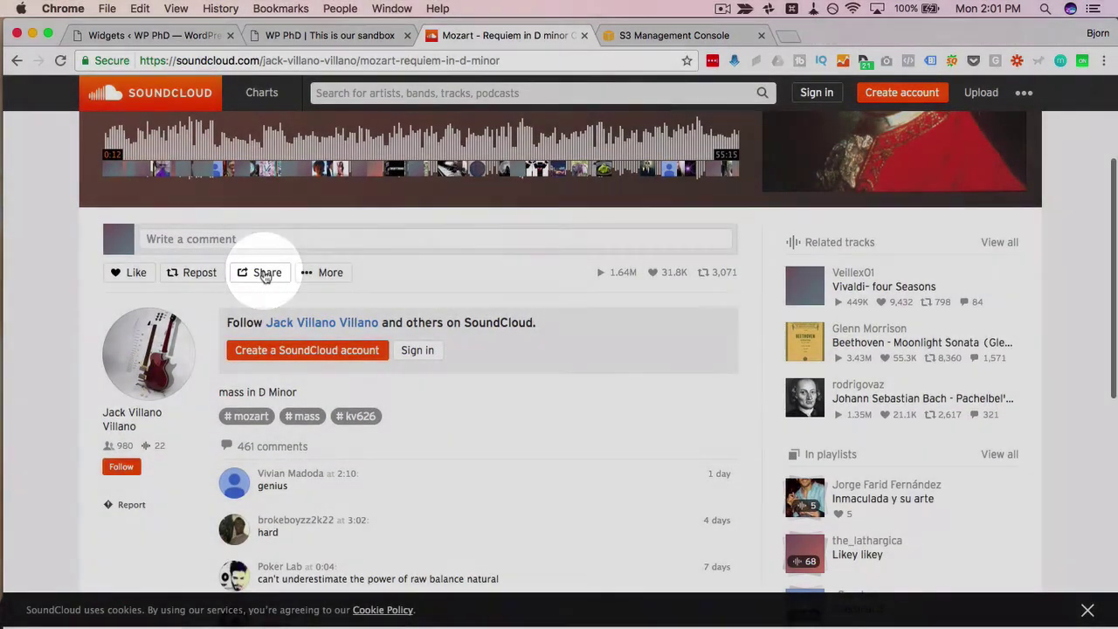
left_click(262, 272)
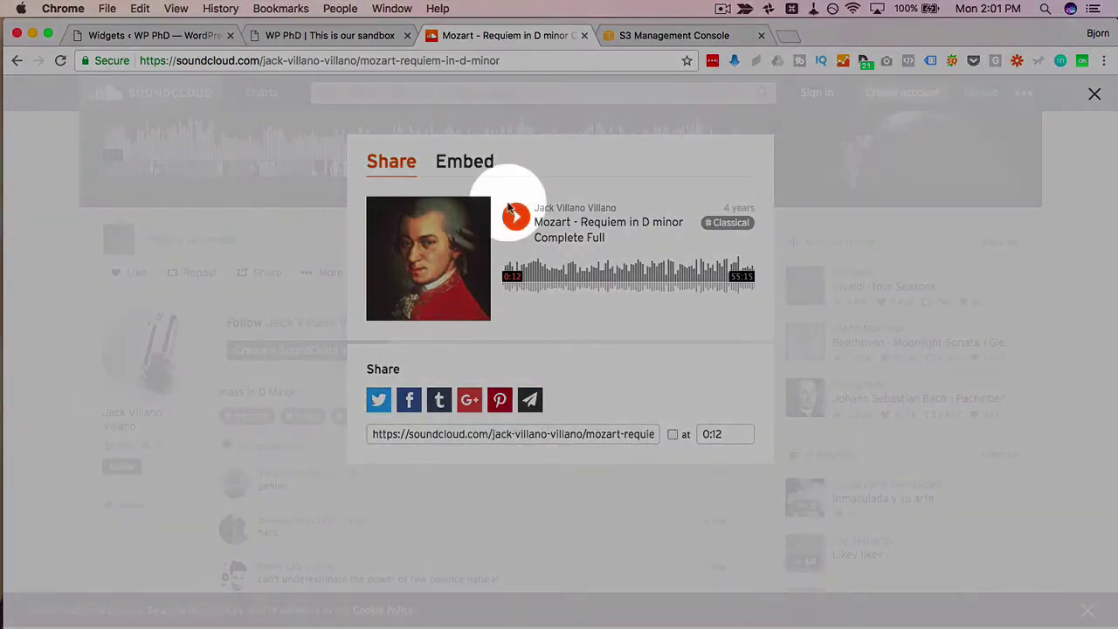
left_click(465, 166)
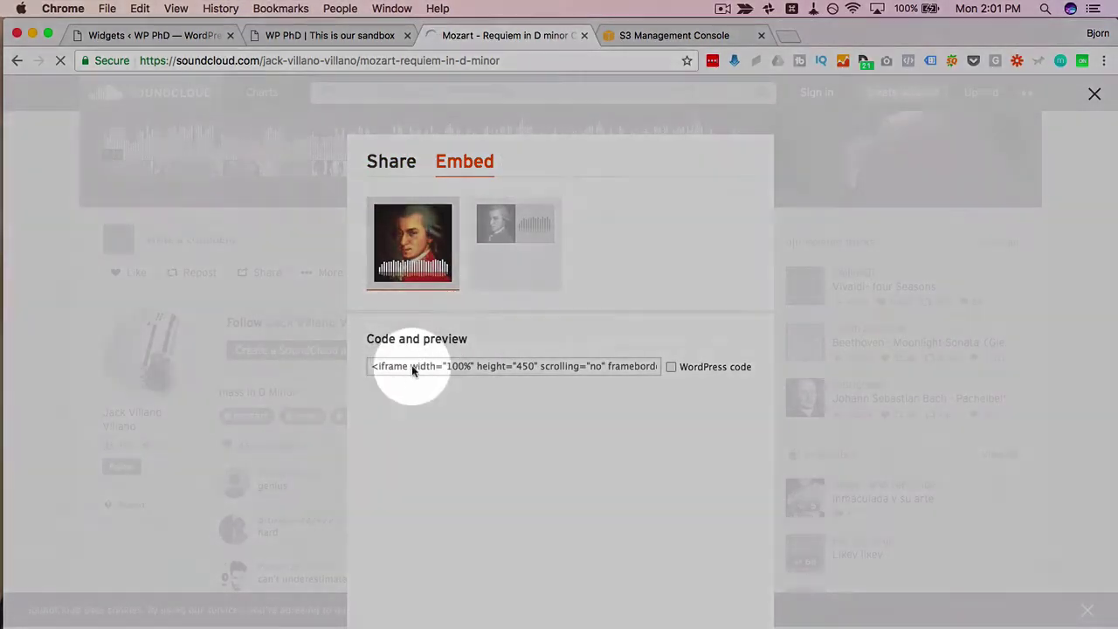
left_click(413, 368)
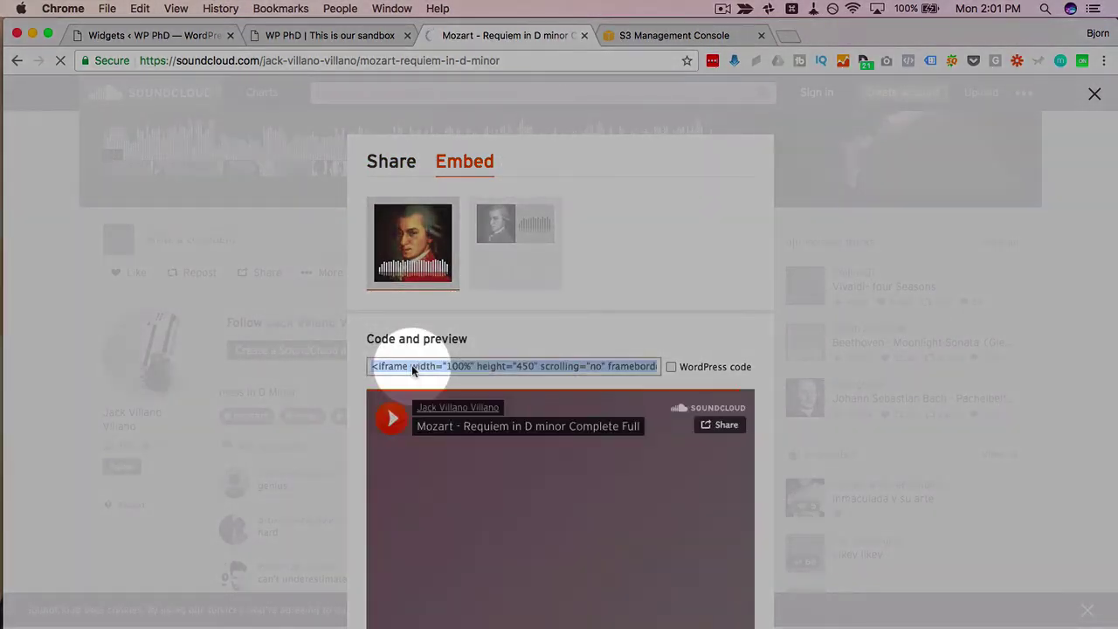
right_click(432, 365)
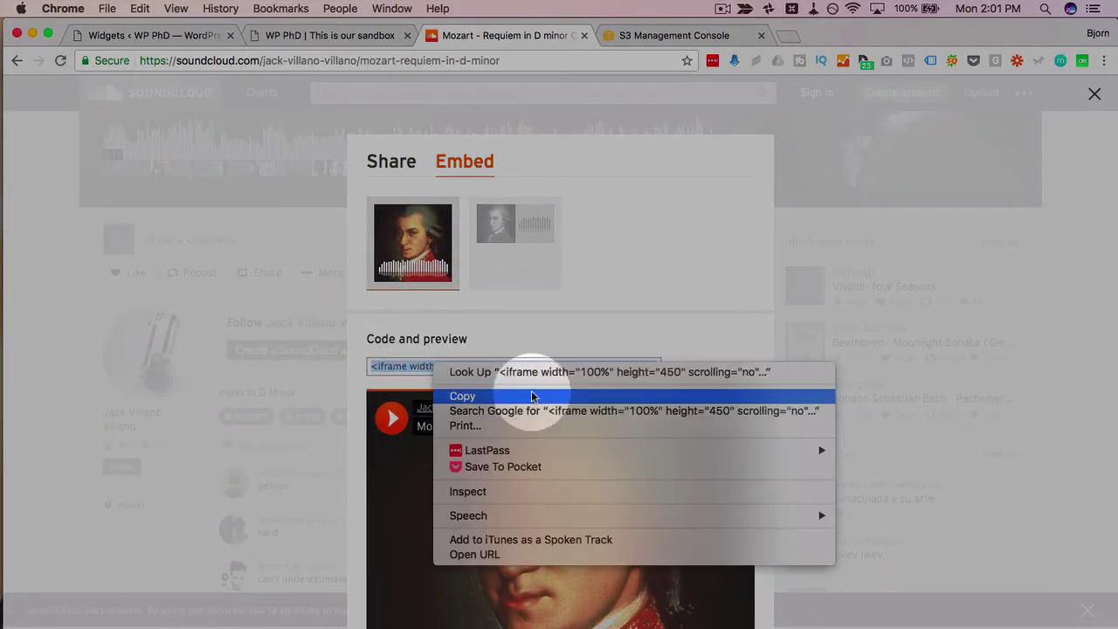
left_click(461, 395)
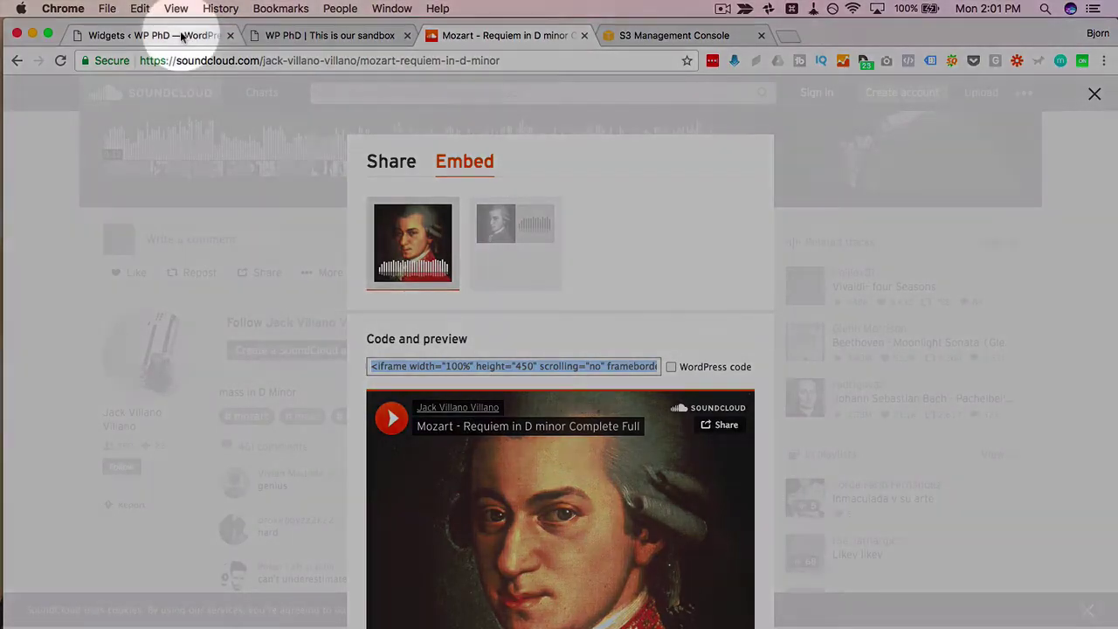
Step: Add a Text widget above the Audio widget in the WordPress Sidebar area, paste the copied SoundCloud iframe code into it, and save
left_click(180, 35)
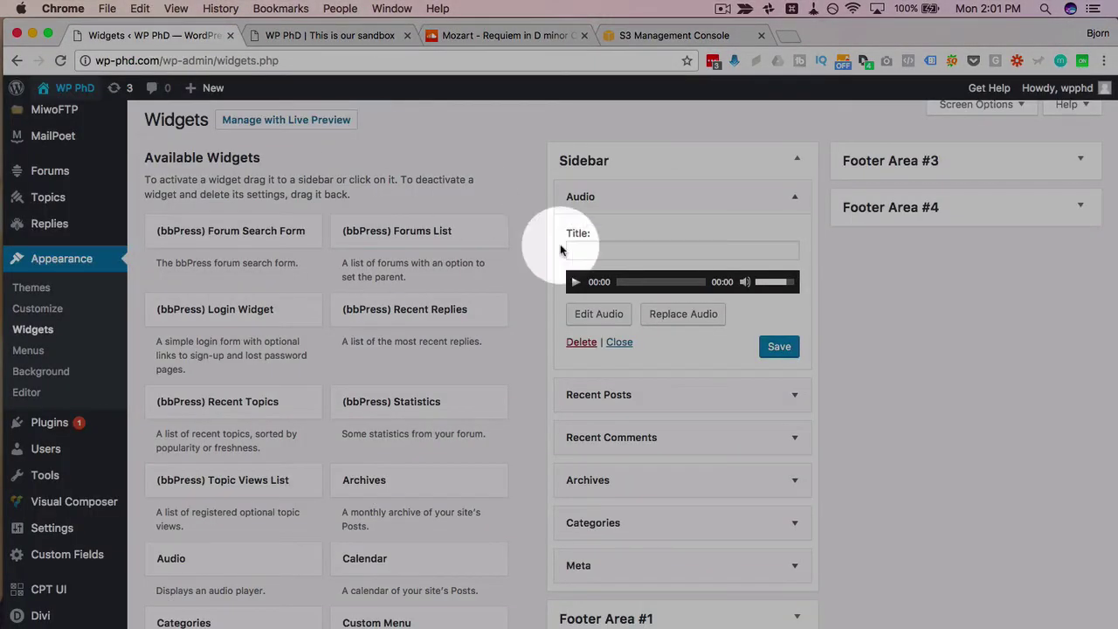
scroll(516, 317, "down", 5)
scroll(516, 317, "down", 12)
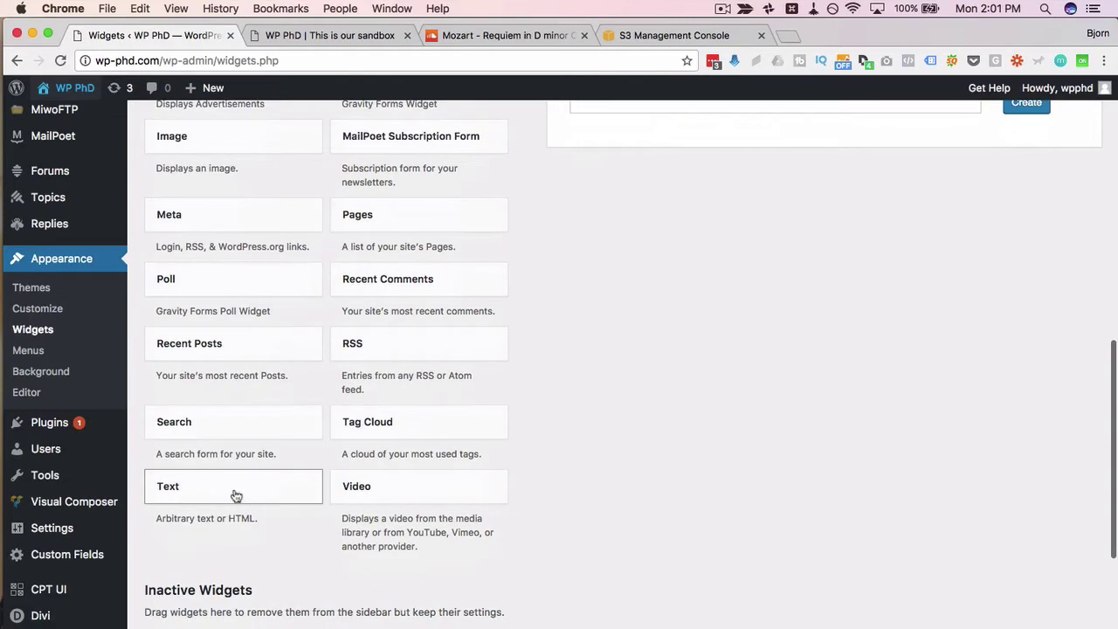
left_click_drag(236, 495, 677, 218)
right_click(558, 393)
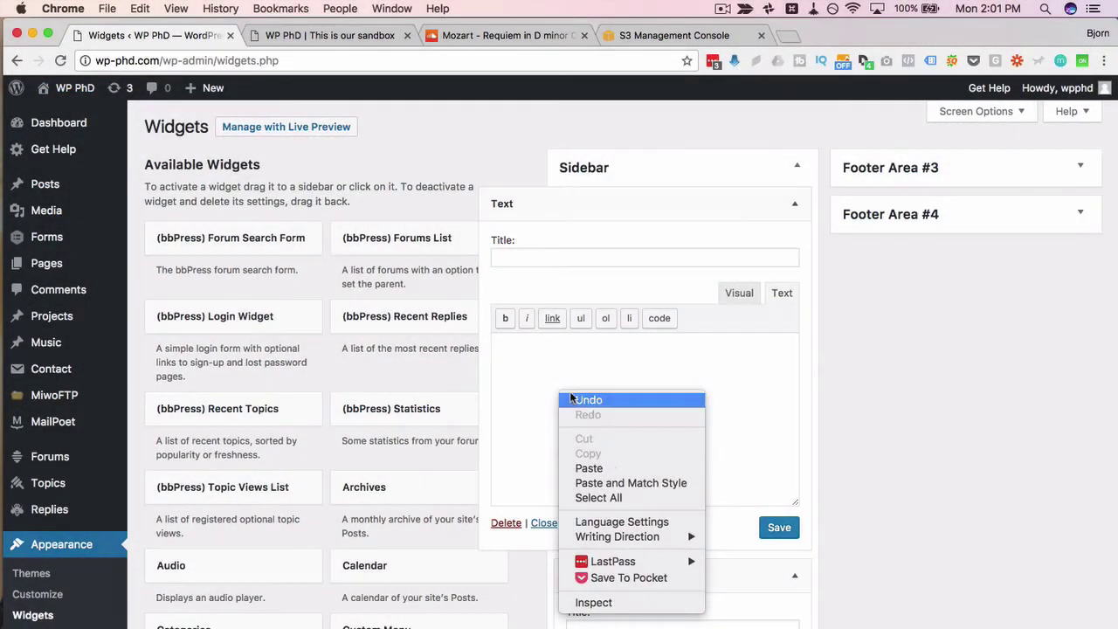
left_click(594, 464)
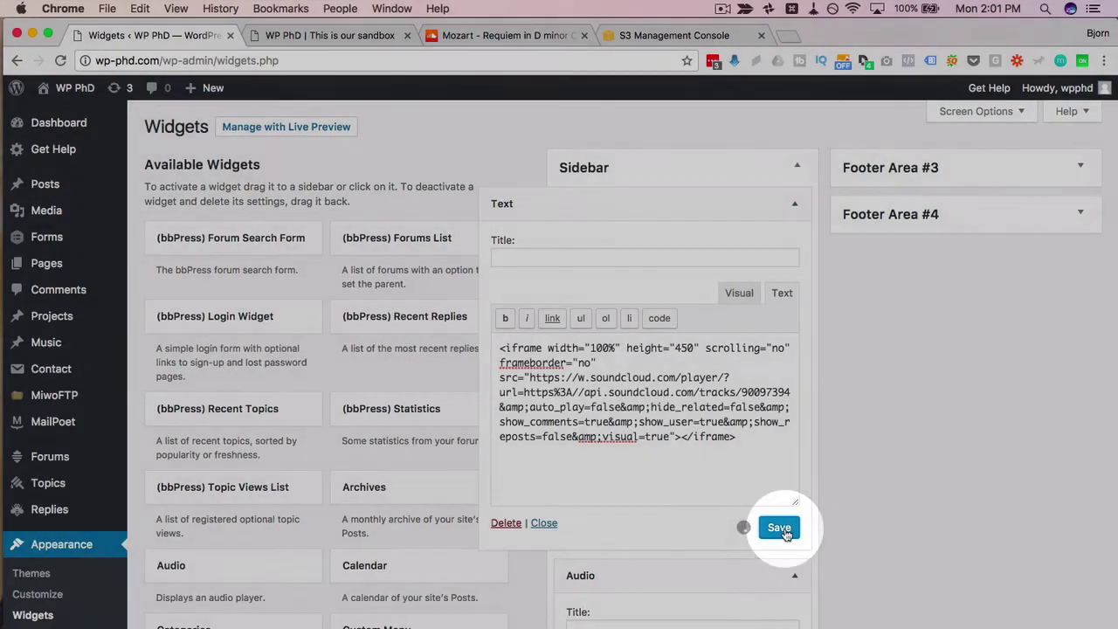
Step: Reload the site's homepage to check the SoundCloud player in the sidebar
left_click(308, 36)
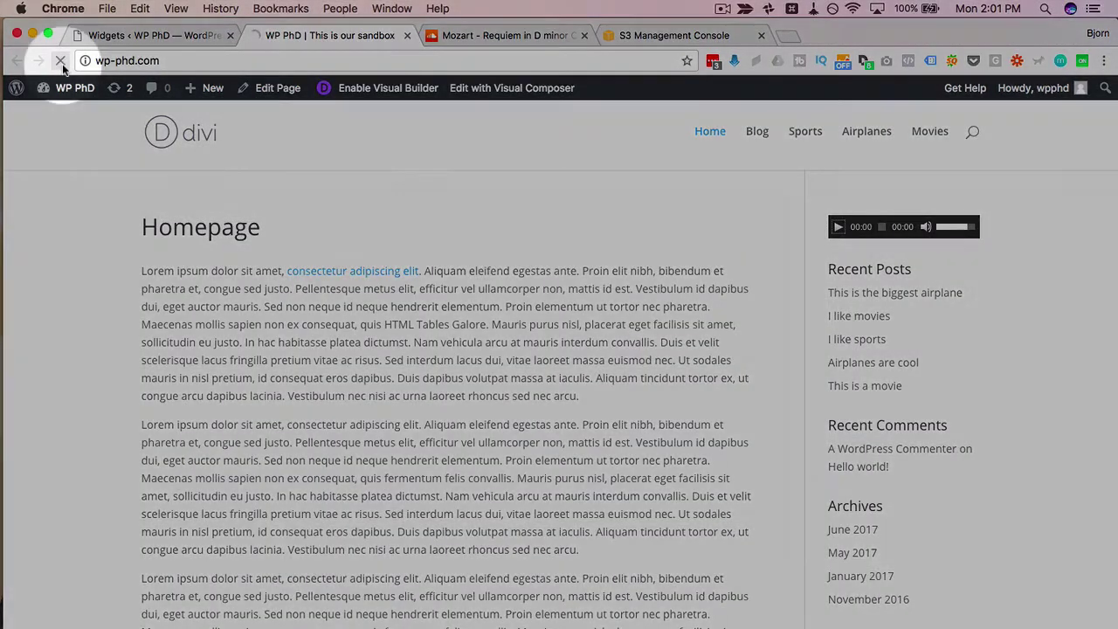
left_click(61, 63)
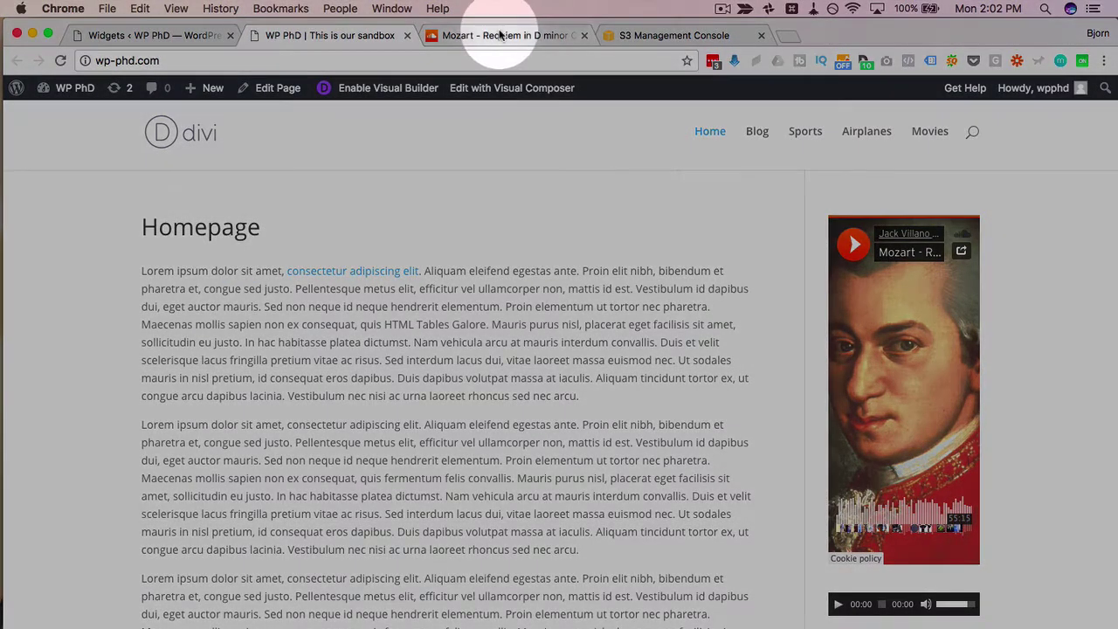
Step: Close the embed dialog on the SoundCloud track page, and collapse the Text widget on the WordPress Widgets page
left_click(499, 35)
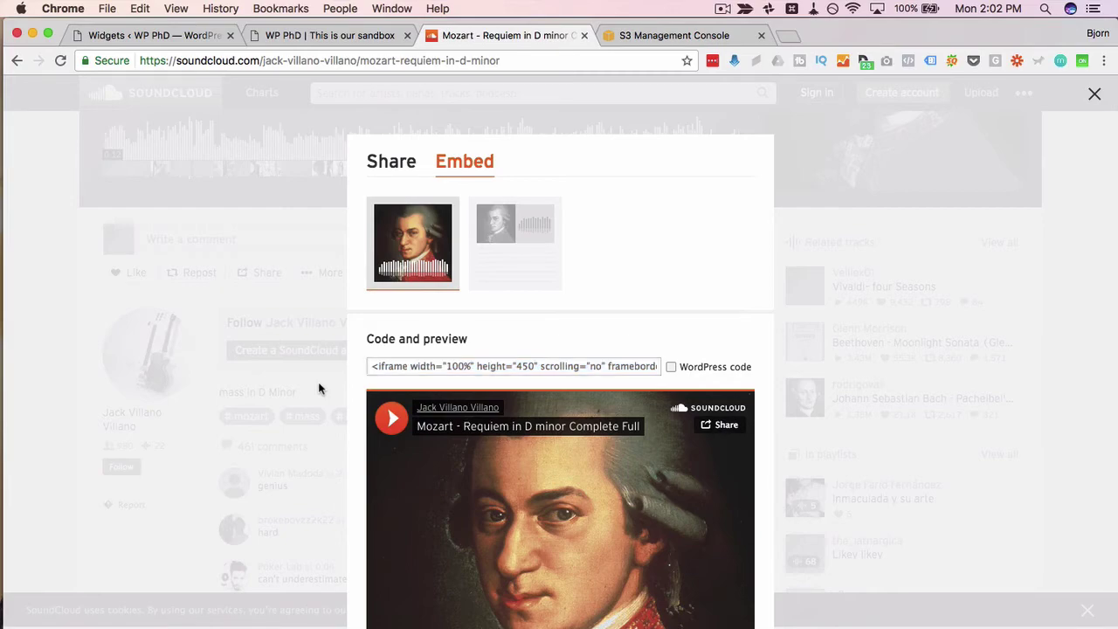
left_click(310, 282)
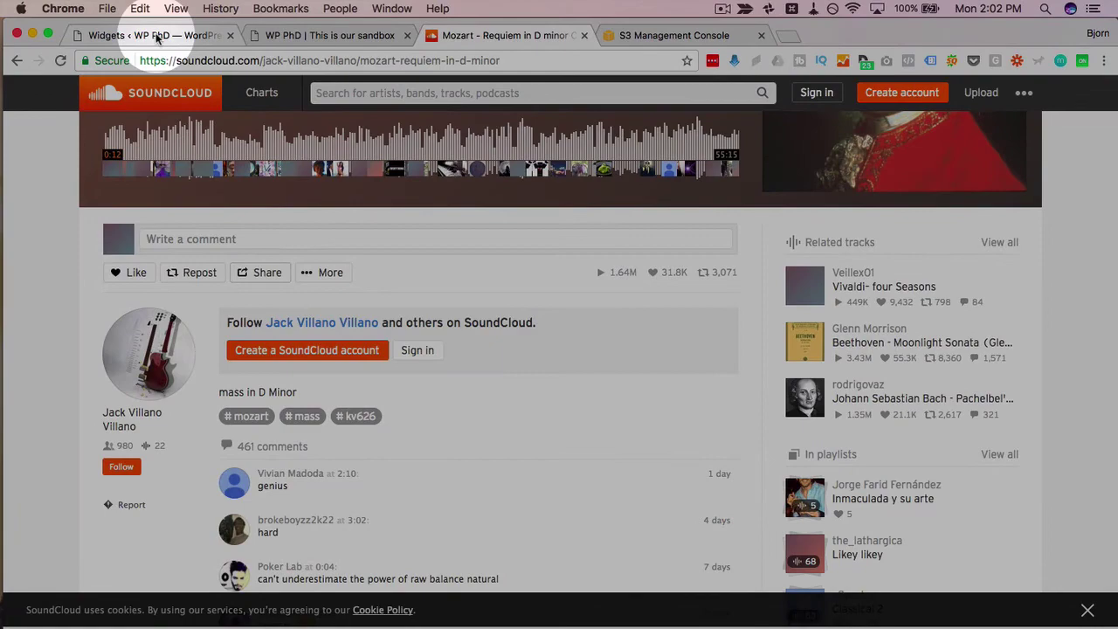
left_click(156, 37)
left_click(792, 204)
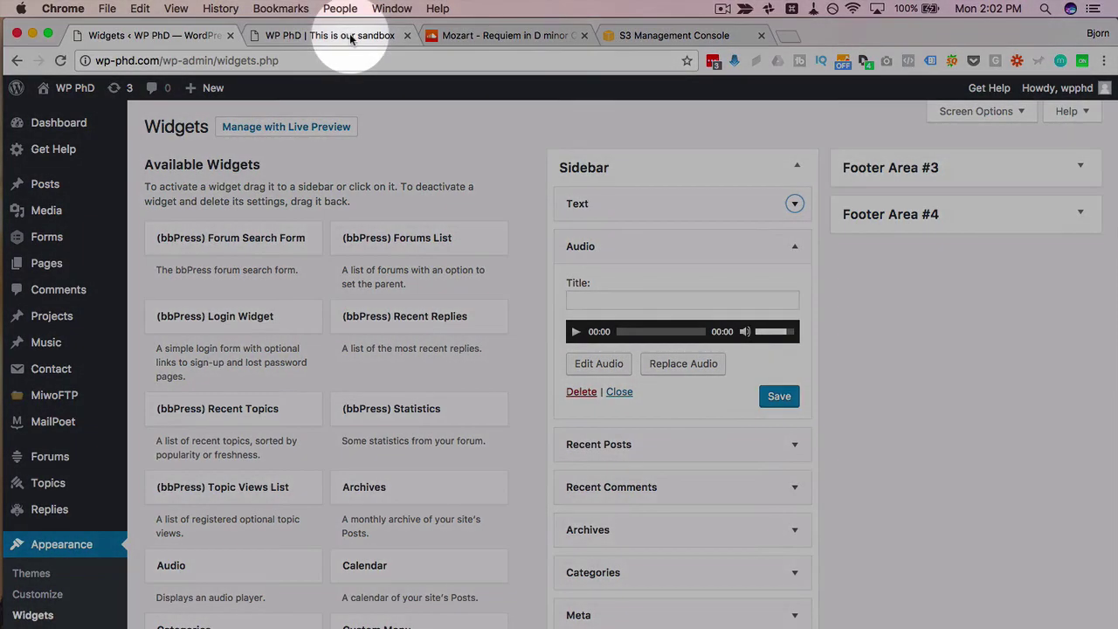
Step: Examine the SoundCloud player and the audio player in the sidebar of the site's homepage
left_click(349, 36)
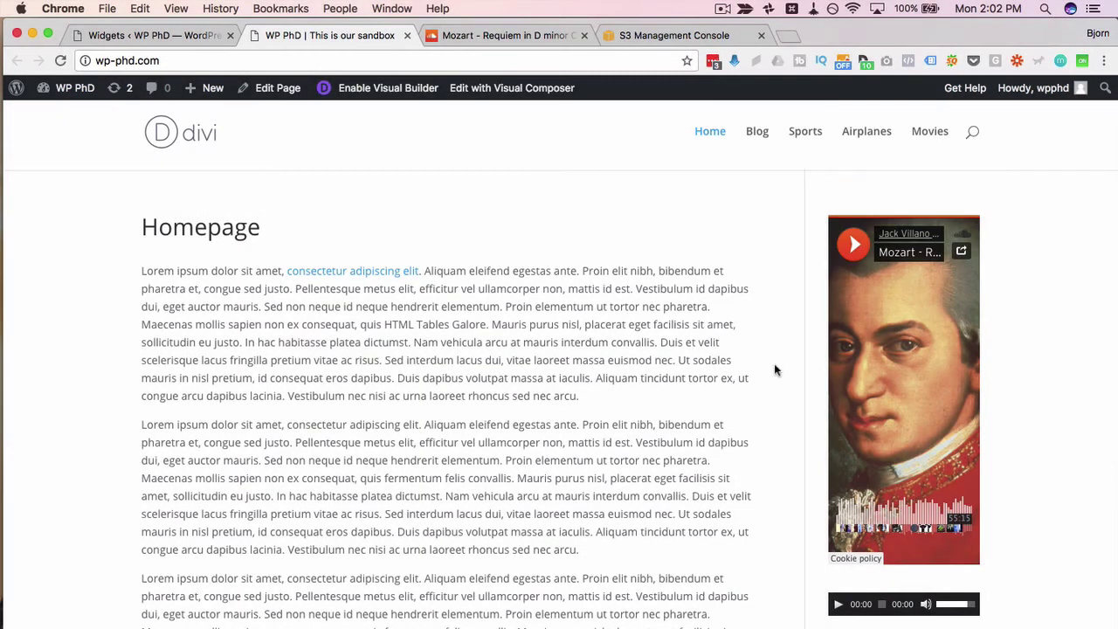
scroll(774, 363, "down", 1)
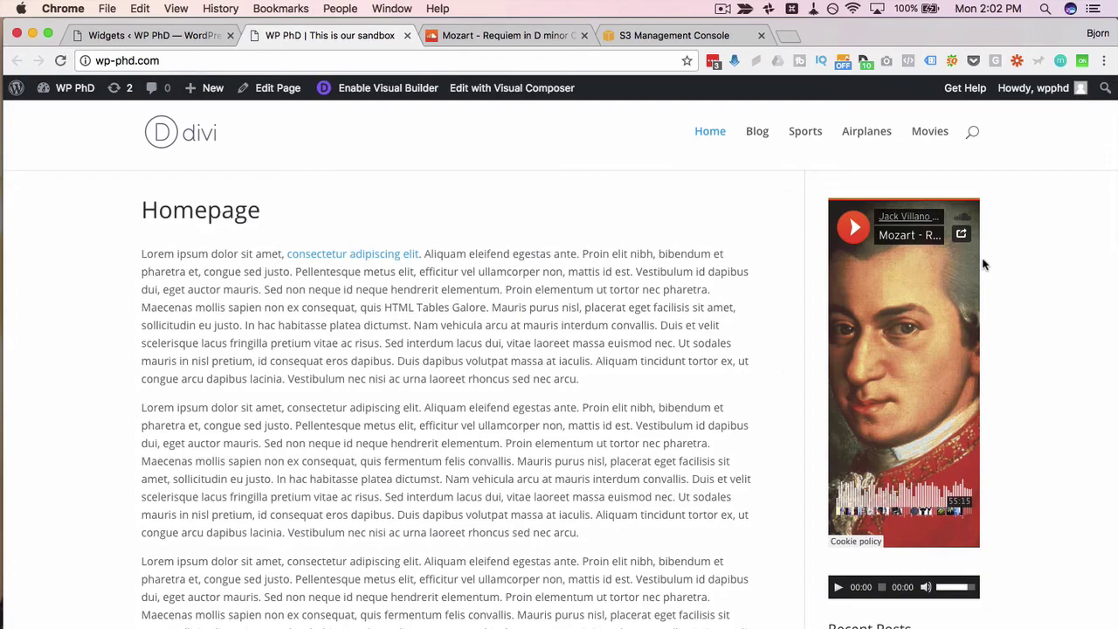
scroll(967, 333, "down", 2)
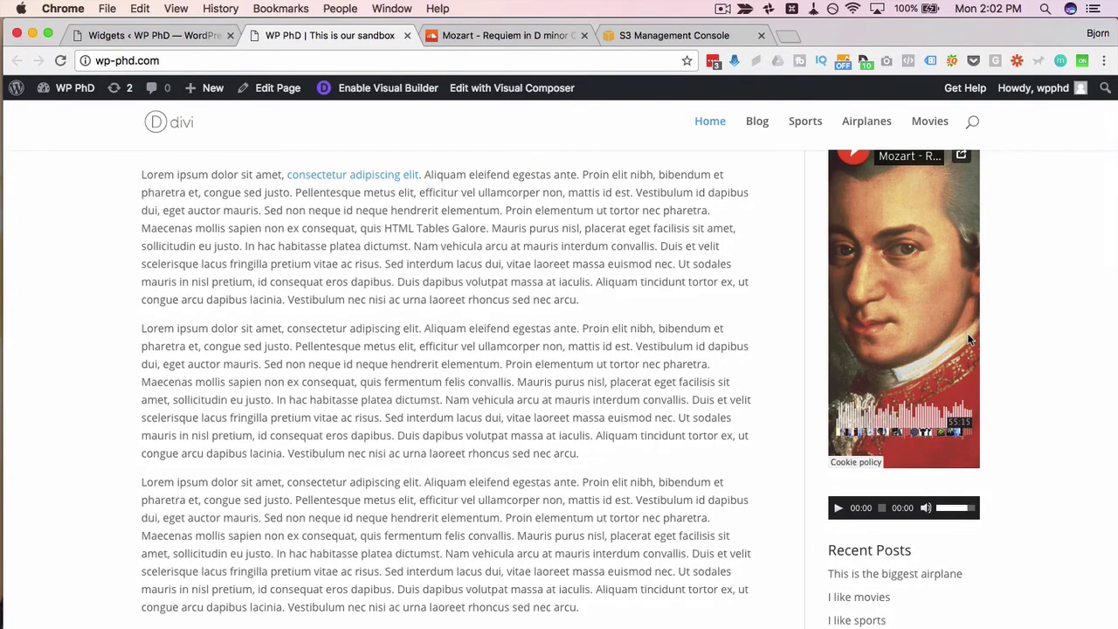